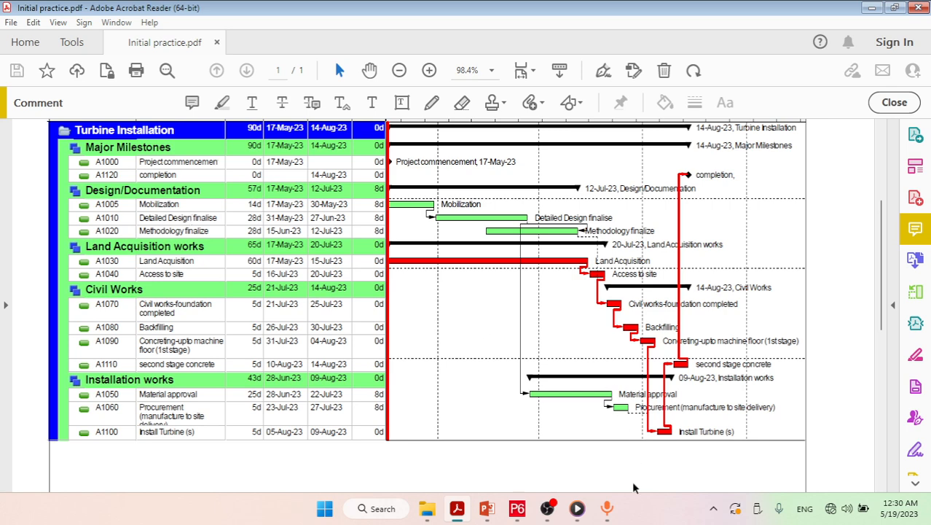
Step: Switch to Primavera P6 and enlarge the activity details area beneath the activity table
{"action": "left_click", "coordinate": [517, 508]}
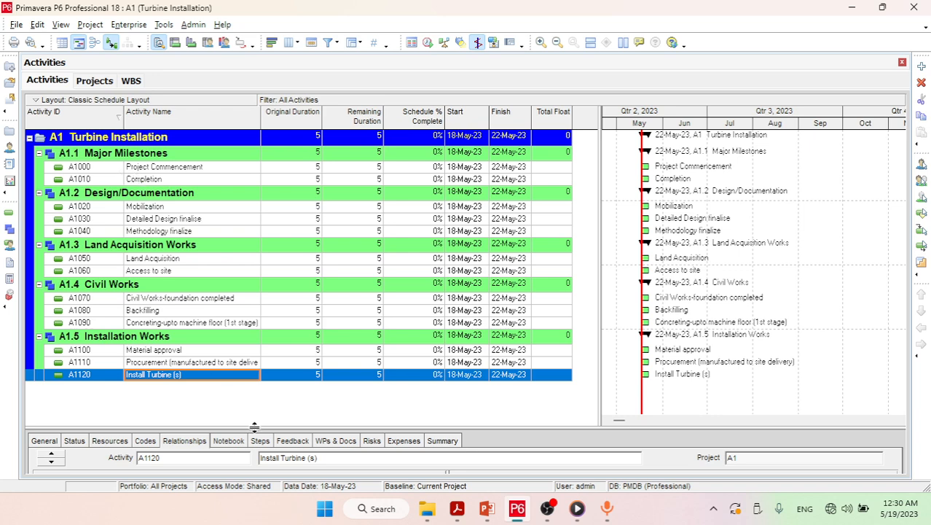
{"action": "left_click_drag", "start_coordinate": [254, 427], "coordinate": [258, 347]}
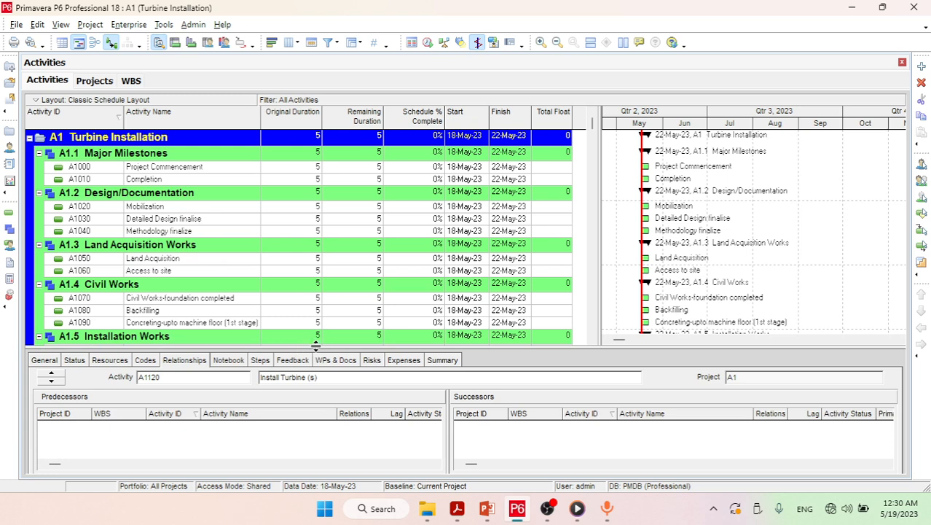
{"action": "left_click_drag", "start_coordinate": [323, 347], "coordinate": [322, 347]}
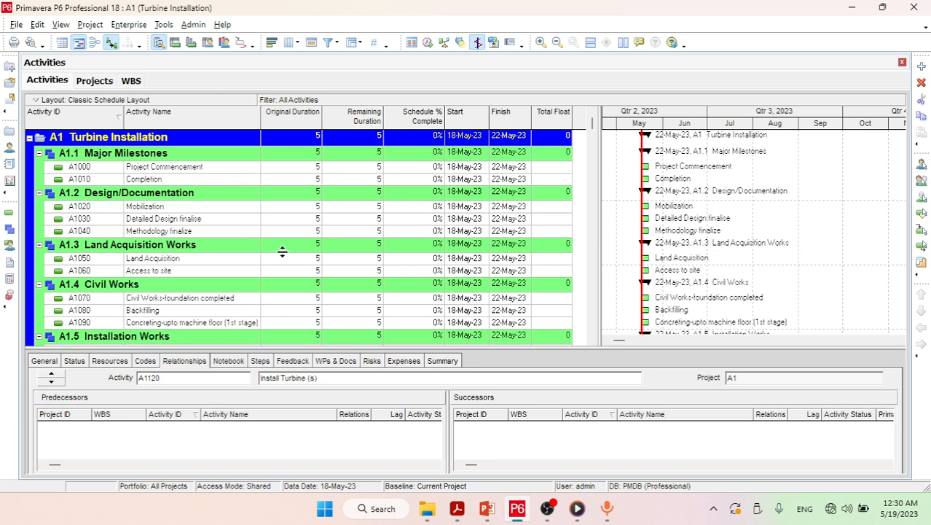
Step: Make the Project Commencement activity a Start Milestone and assign it the Turbine Calendar
{"action": "left_click", "coordinate": [162, 166]}
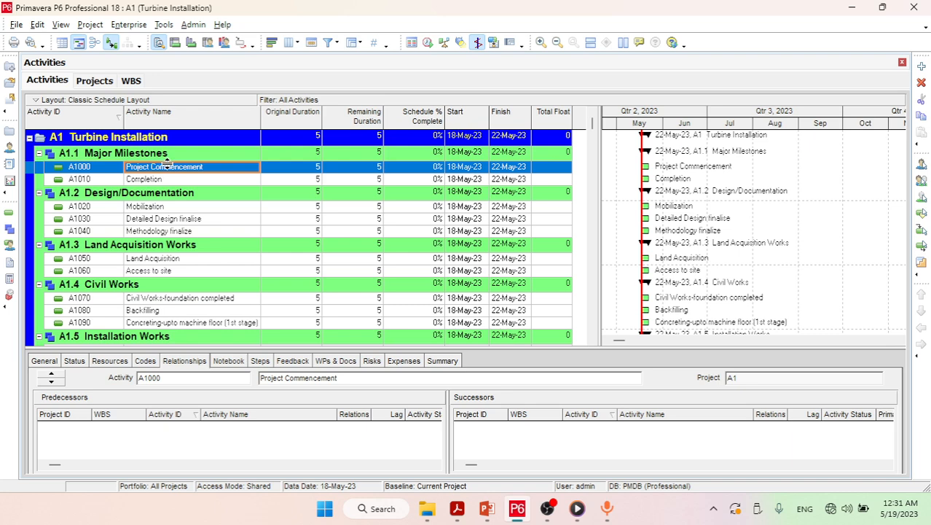
{"action": "left_click", "coordinate": [51, 362]}
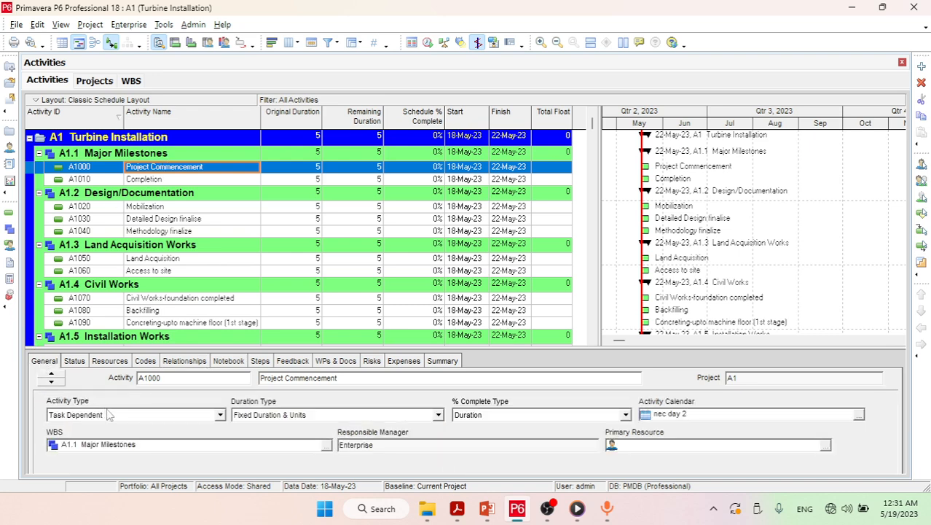
{"action": "left_click", "coordinate": [220, 415]}
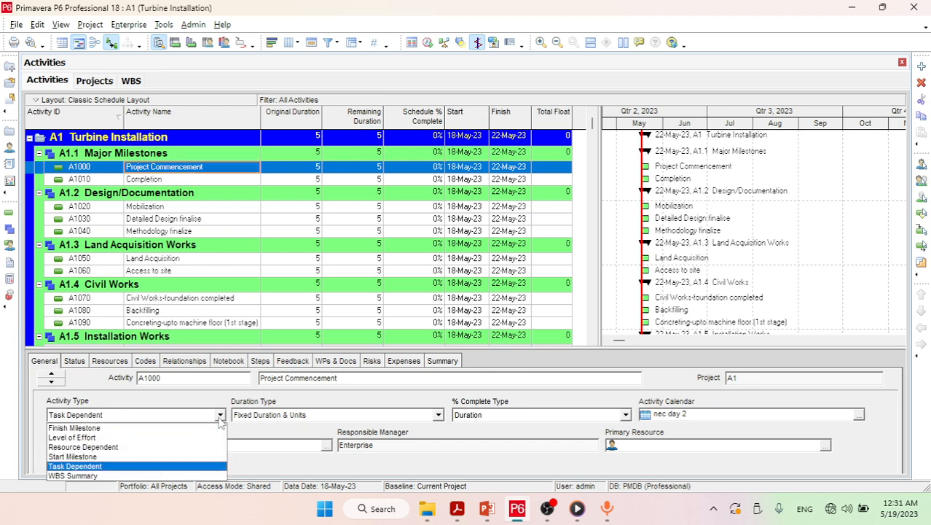
{"action": "left_click", "coordinate": [73, 456]}
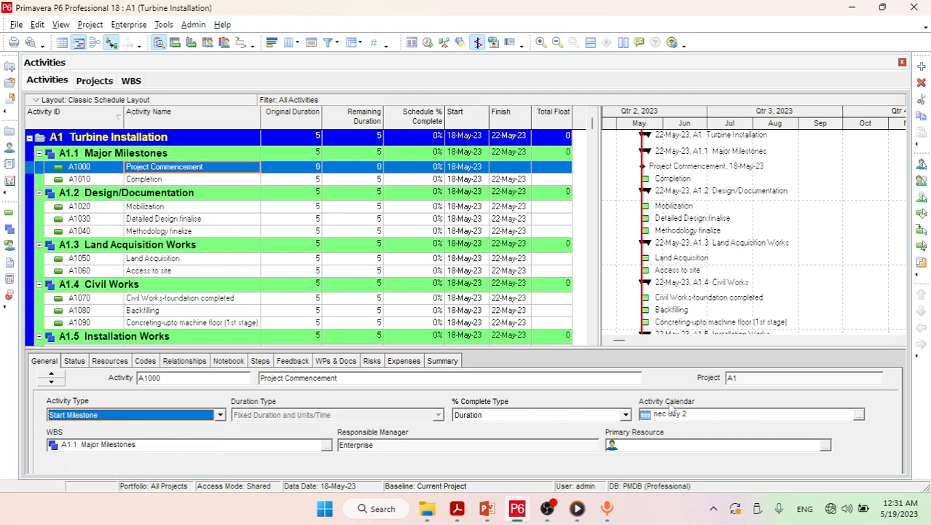
{"action": "left_click", "coordinate": [859, 414]}
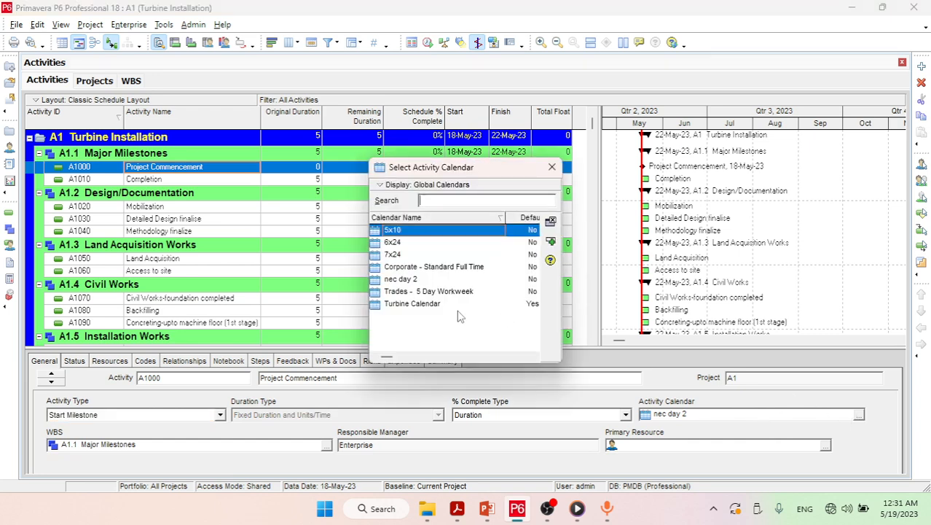
{"action": "left_click", "coordinate": [398, 306]}
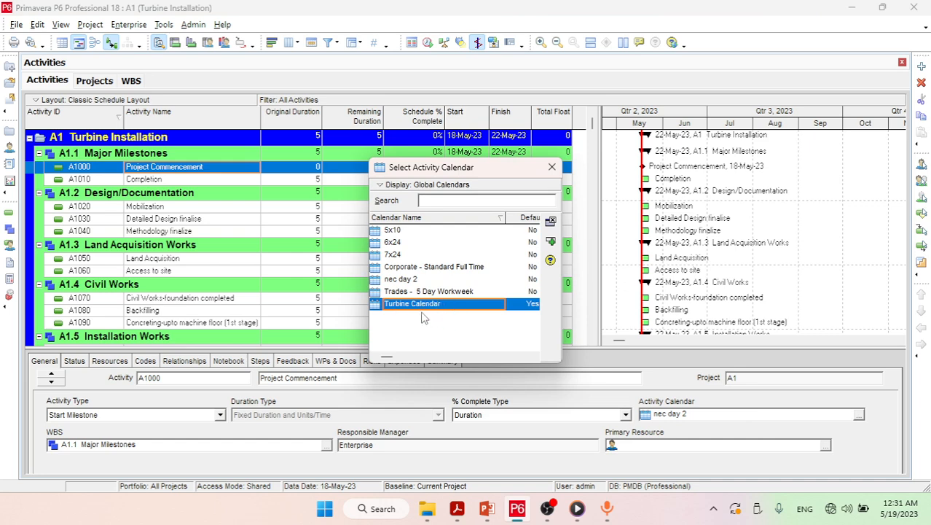
{"action": "double_click", "coordinate": [422, 309]}
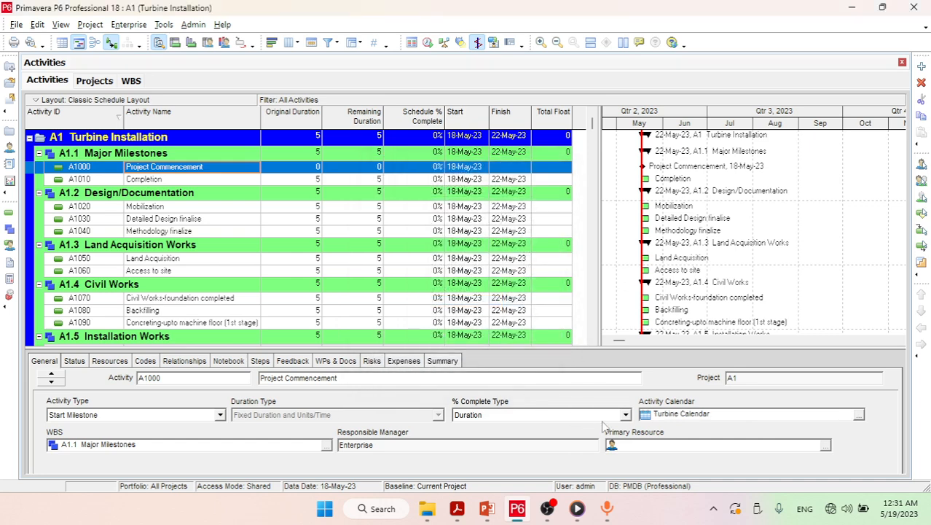
Step: Make the Completion activity a Finish Milestone and assign it the Turbine Calendar
{"action": "left_click", "coordinate": [153, 182]}
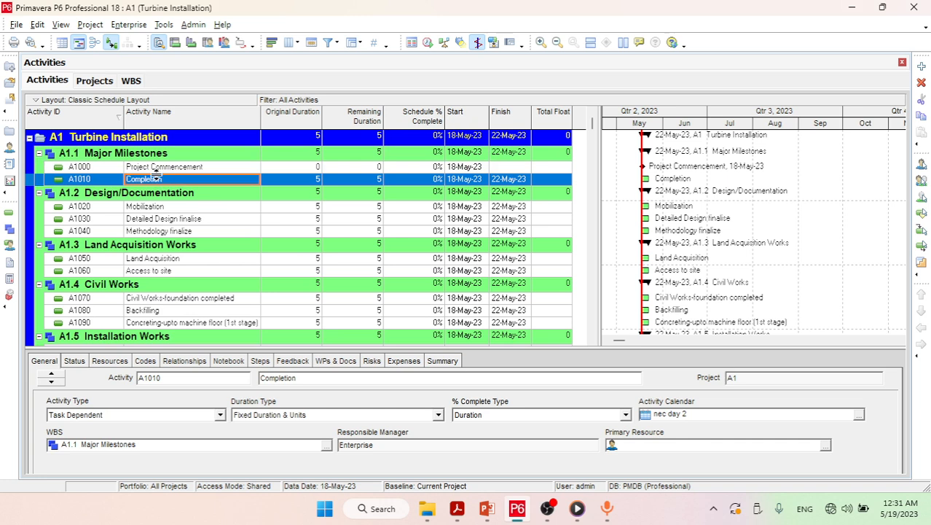
{"action": "left_click", "coordinate": [220, 414]}
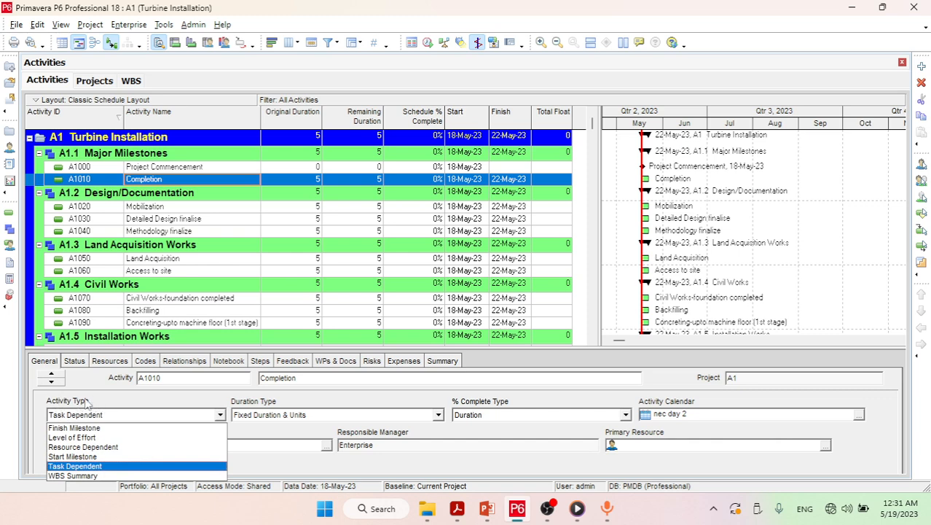
{"action": "left_click", "coordinate": [58, 428]}
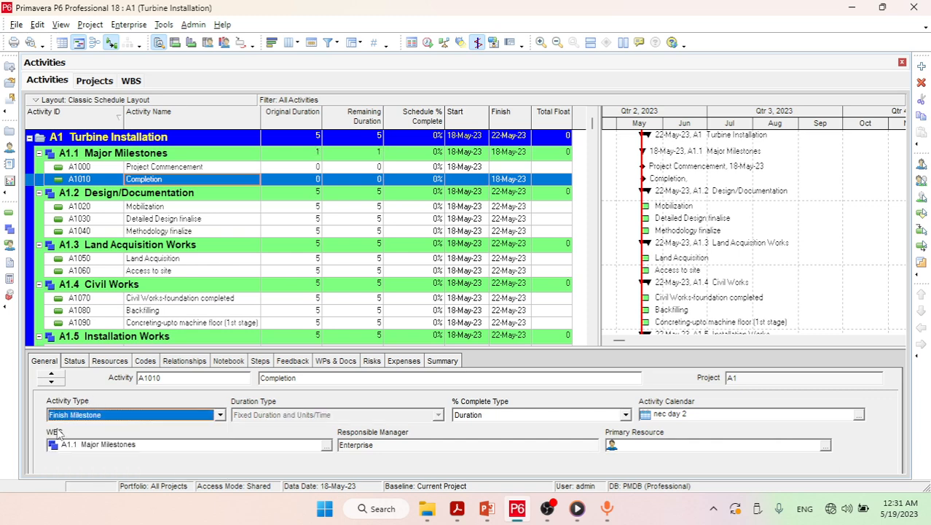
{"action": "left_click", "coordinate": [859, 414]}
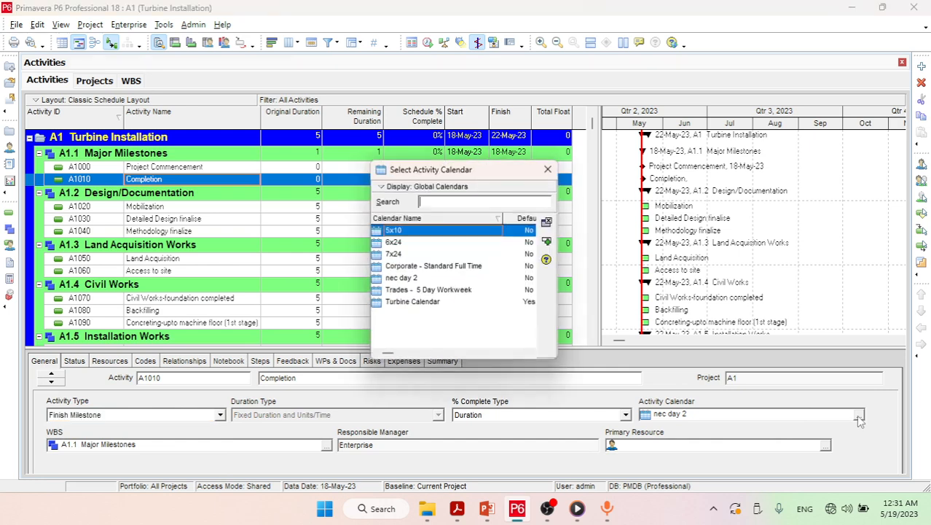
{"action": "double_click", "coordinate": [416, 304]}
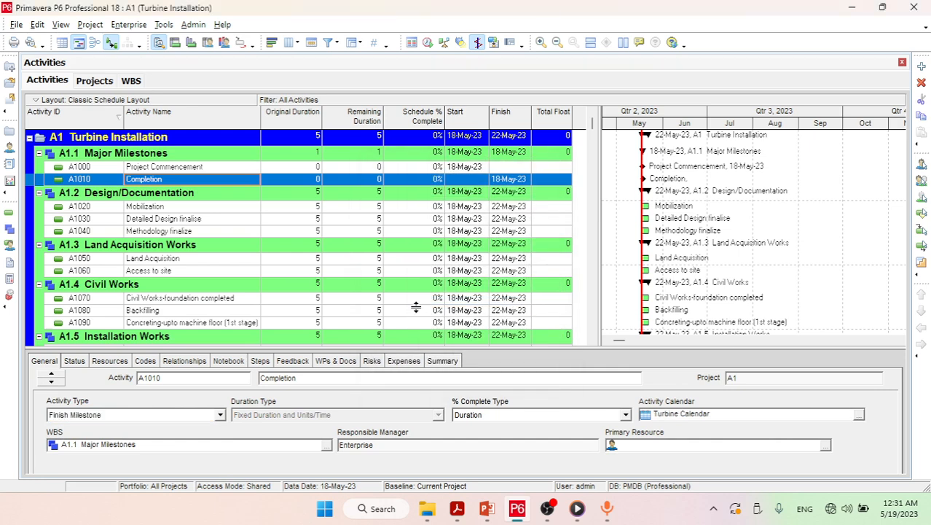
Step: Review the general settings of both milestones and Mobilization, and consult the activity durations in Initial practice.pdf in Acrobat Reader before returning to Primavera P6
{"action": "left_click", "coordinate": [177, 169]}
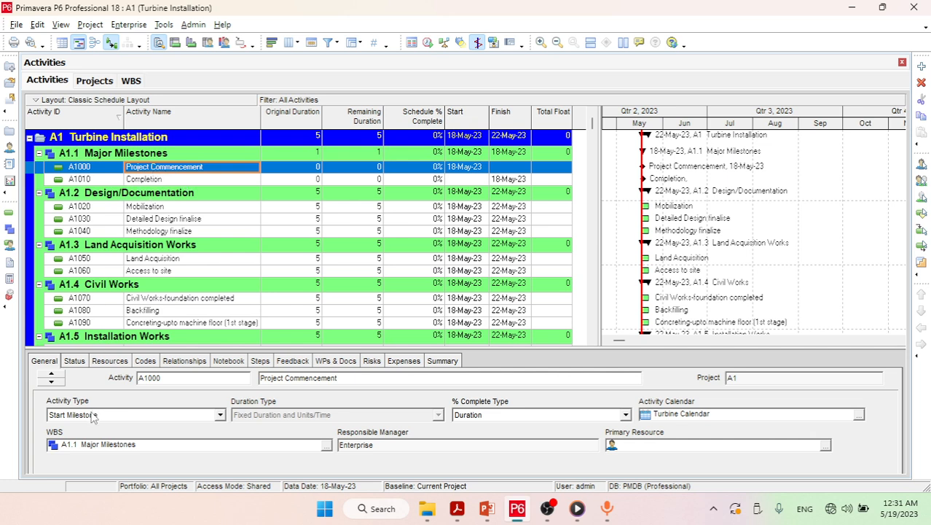
{"action": "left_click", "coordinate": [161, 180]}
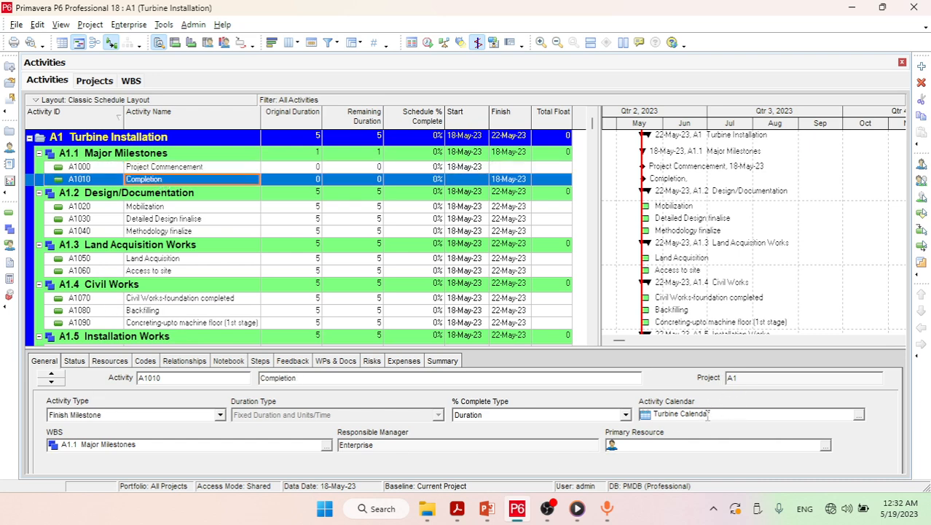
{"action": "left_click", "coordinate": [136, 210]}
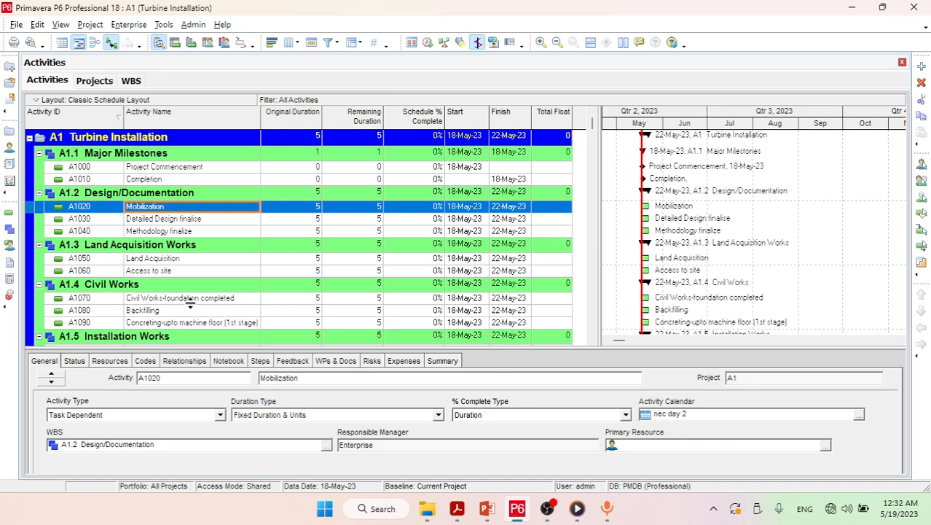
{"action": "scroll", "coordinate": [189, 303], "scroll_direction": "down", "scroll_amount": 1}
{"action": "scroll", "coordinate": [197, 298], "scroll_direction": "up", "scroll_amount": 2}
{"action": "left_click", "coordinate": [457, 510]}
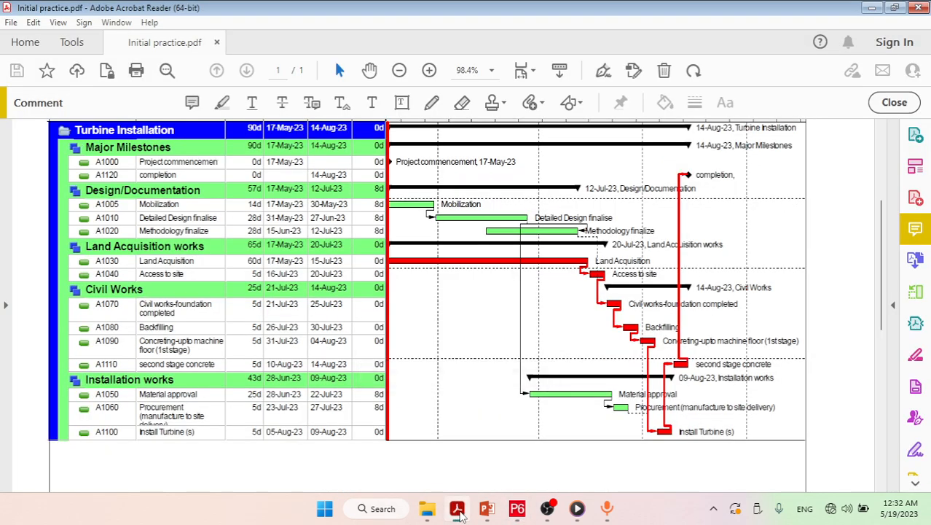
{"action": "left_click", "coordinate": [457, 509]}
{"action": "left_click", "coordinate": [457, 510]}
{"action": "left_click", "coordinate": [872, 8]}
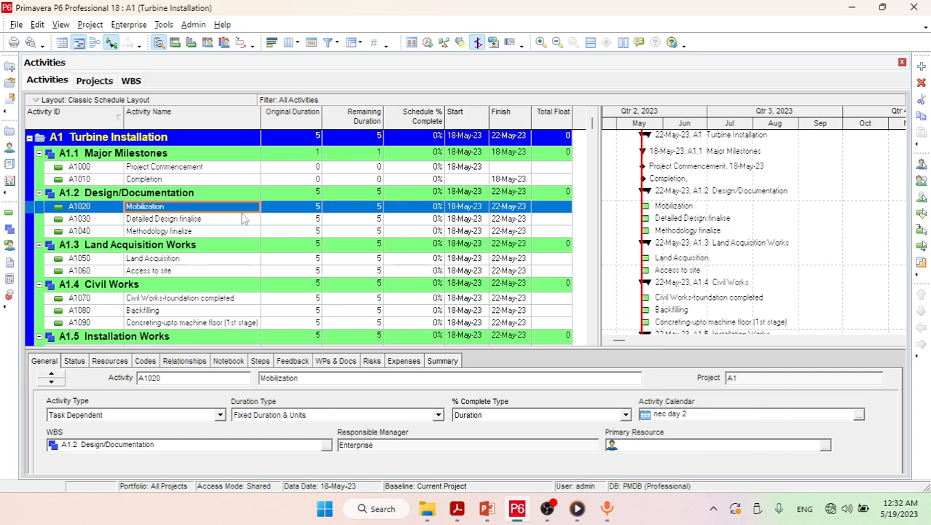
Step: Set the original duration of the Mobilization activity to 14 days
{"action": "left_click", "coordinate": [317, 221]}
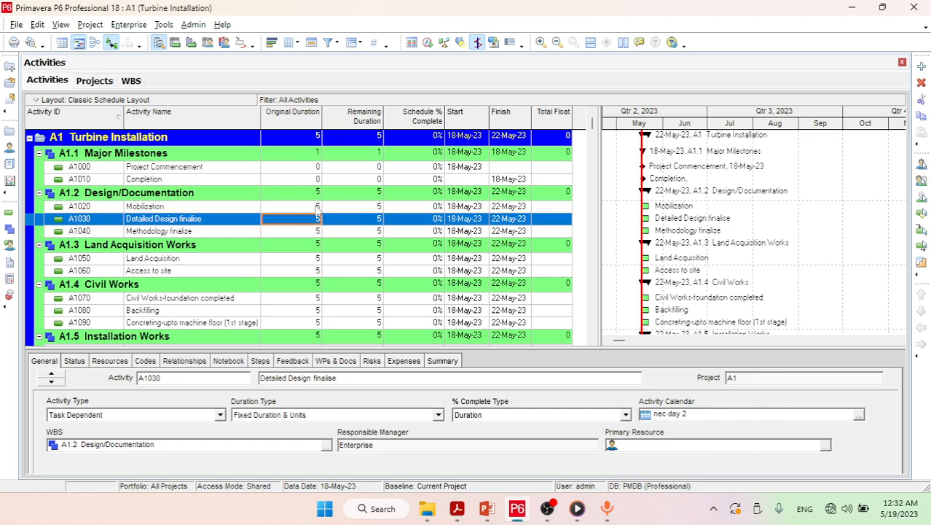
{"action": "left_click", "coordinate": [317, 207]}
{"action": "left_click", "coordinate": [316, 208]}
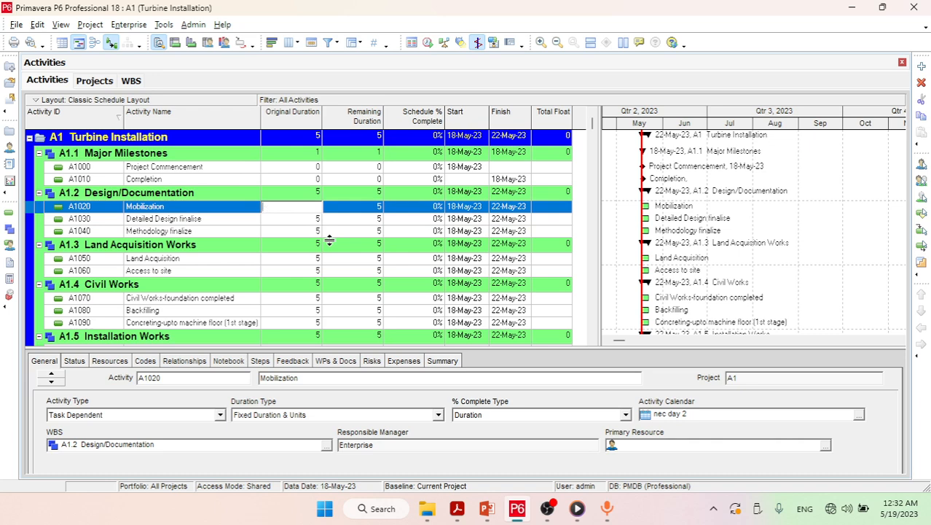
{"action": "type", "text": "14"}
{"action": "key", "text": "Return"}
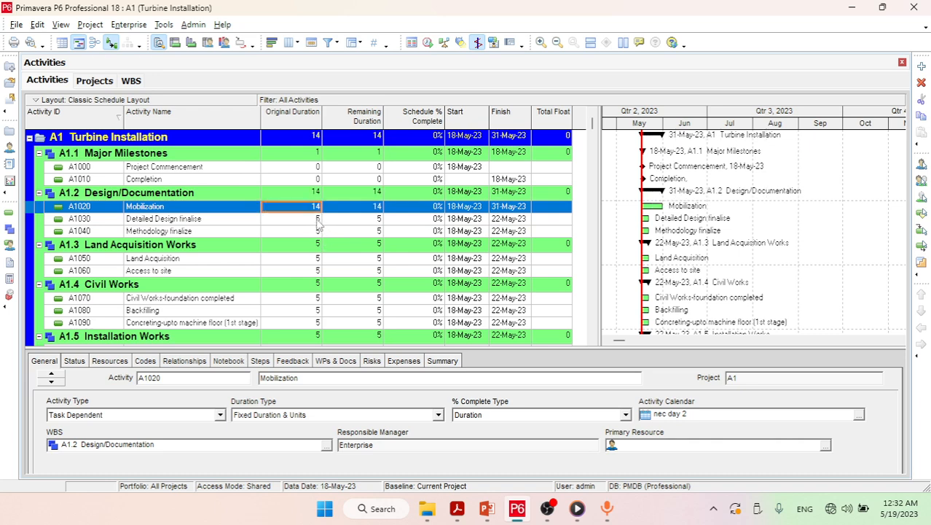
Step: Set the original durations of Detailed Design finalise and Methodology finalize to 28 days each
{"action": "left_click", "coordinate": [317, 221]}
{"action": "left_click", "coordinate": [318, 221]}
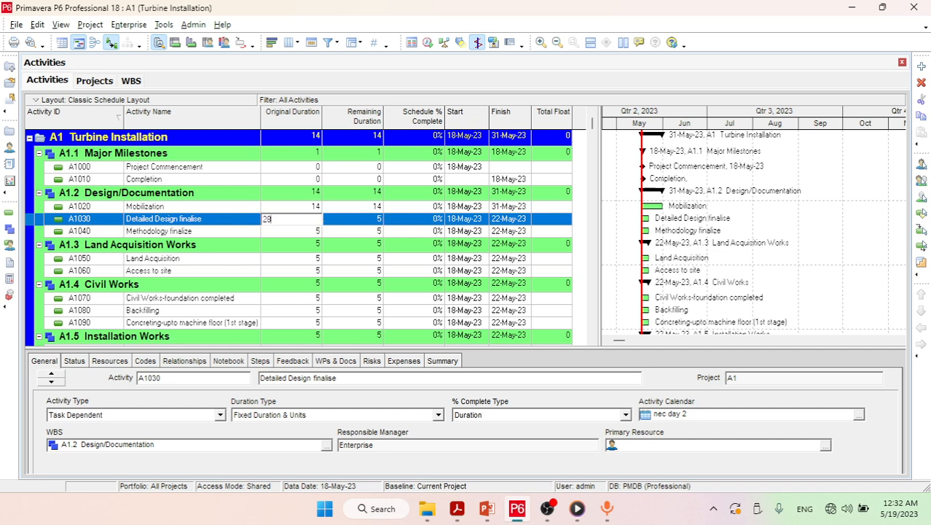
{"action": "key", "text": "Return"}
{"action": "double_click", "coordinate": [318, 231]}
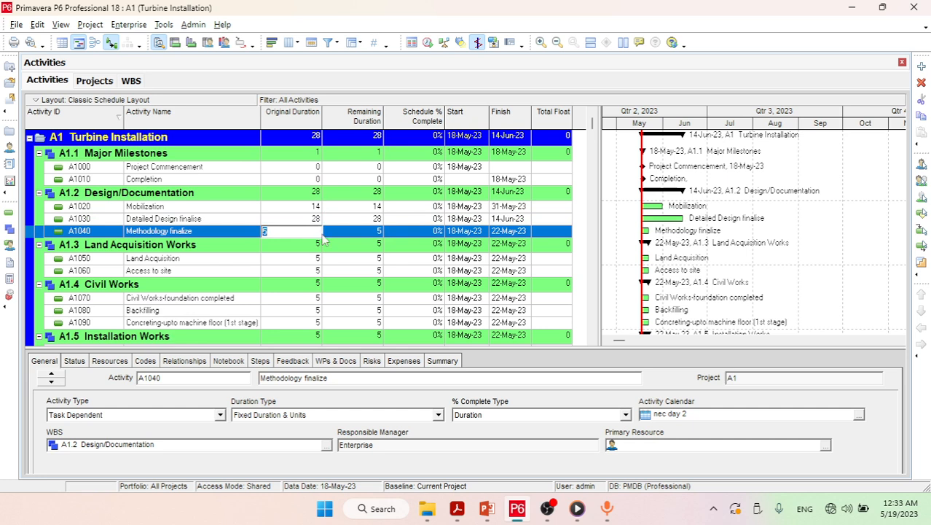
{"action": "type", "text": "28"}
{"action": "key", "text": "Return"}
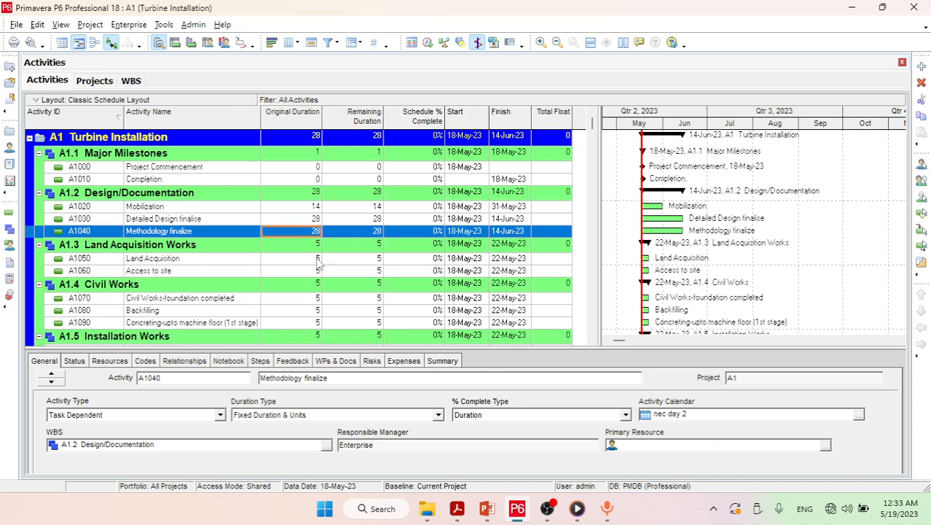
Step: Set the original duration of Land Acquisition to 60 days and that of Material approval to 25 days
{"action": "double_click", "coordinate": [318, 258]}
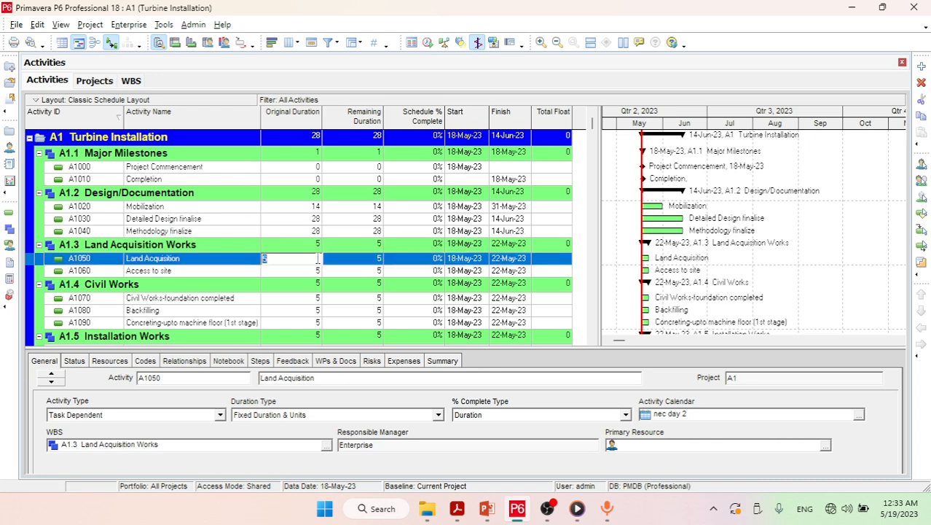
{"action": "key", "text": "Return"}
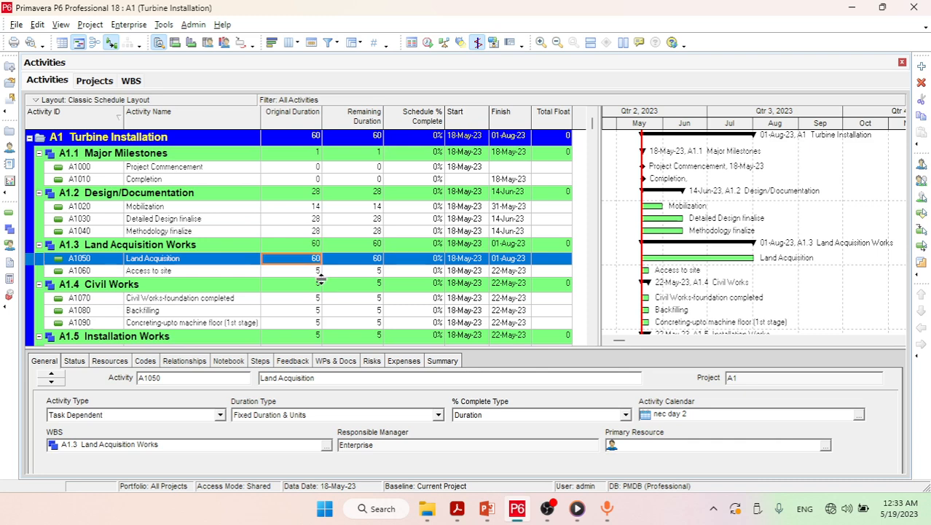
{"action": "scroll", "coordinate": [320, 277], "scroll_direction": "down", "scroll_amount": 2}
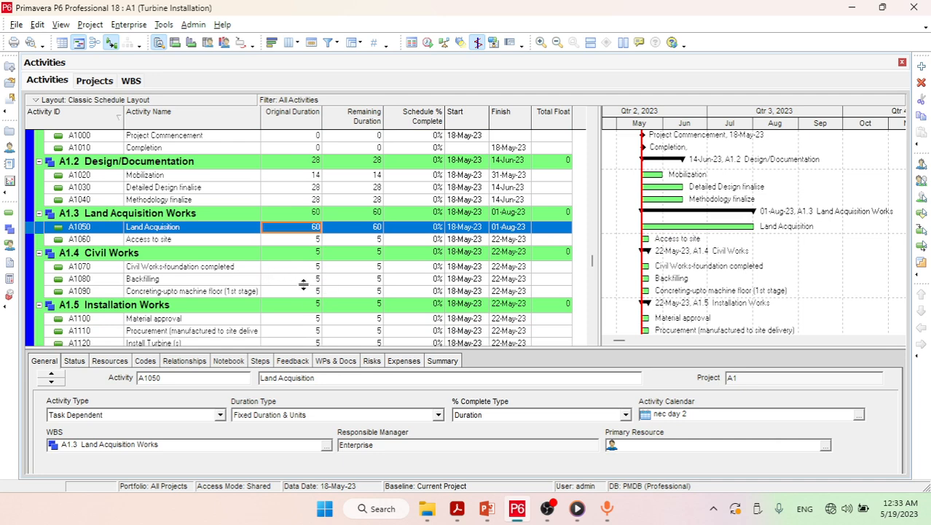
{"action": "scroll", "coordinate": [305, 272], "scroll_direction": "down", "scroll_amount": 1}
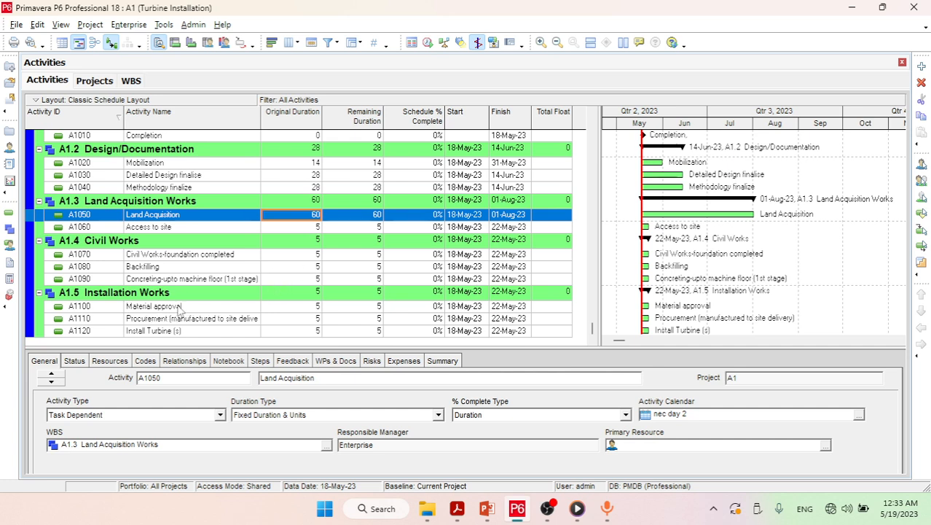
{"action": "left_click", "coordinate": [309, 306]}
{"action": "type", "text": "2"}
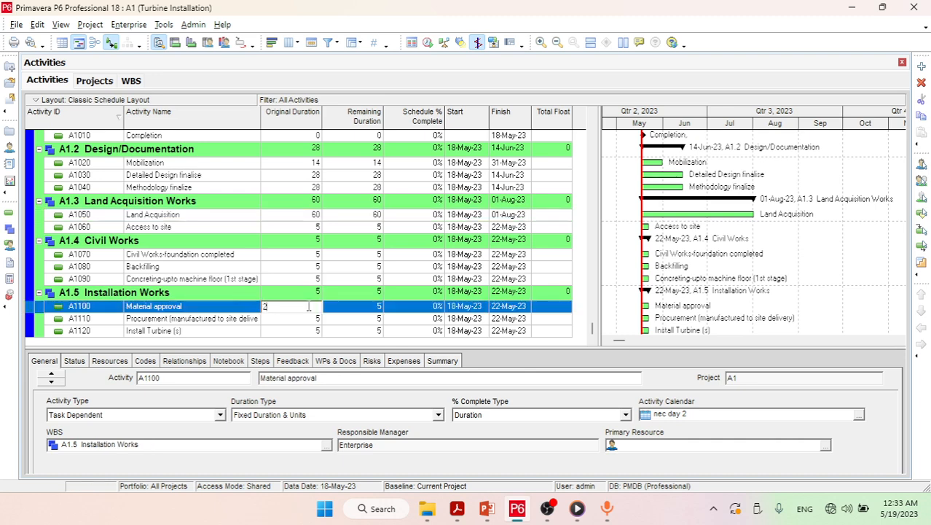
{"action": "key", "text": "Return"}
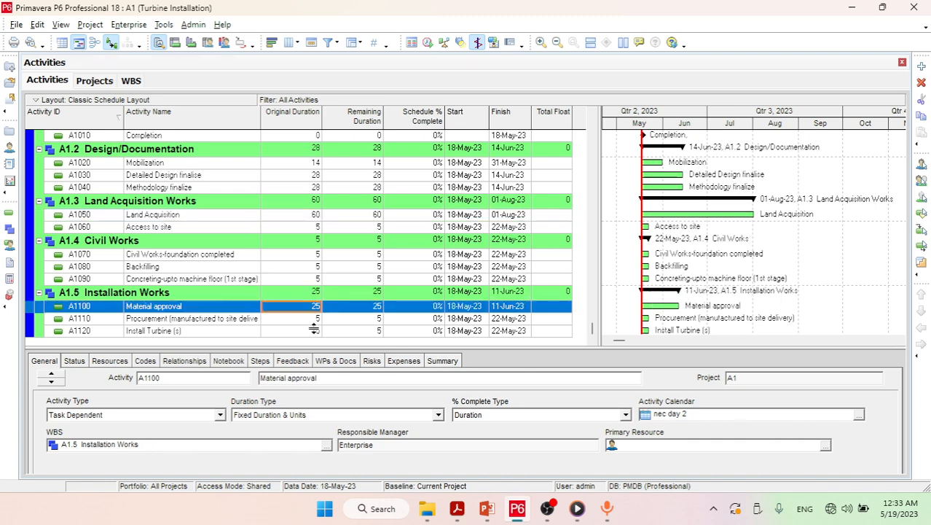
Step: Compare the activities and durations entered in Primavera P6 with the reference schedule in Initial practice.pdf in Acrobat Reader
{"action": "left_click", "coordinate": [459, 510]}
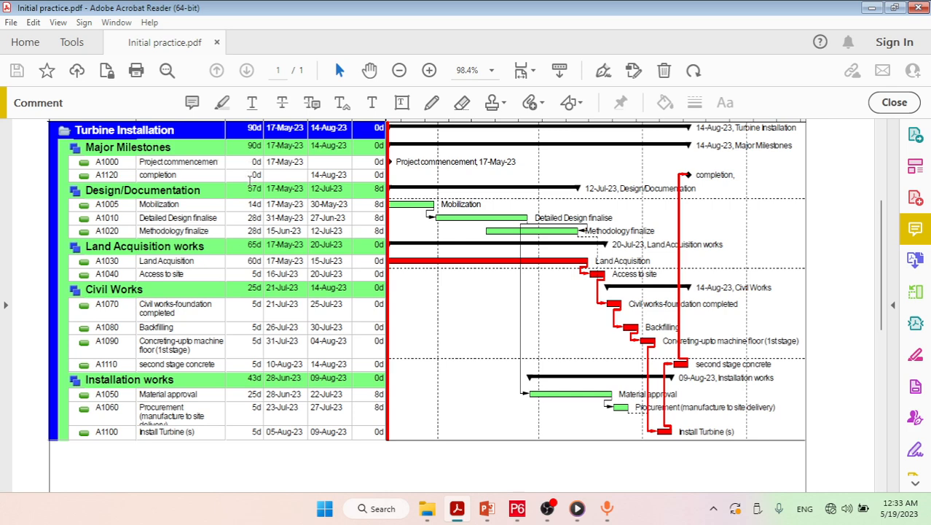
{"action": "left_click", "coordinate": [517, 510]}
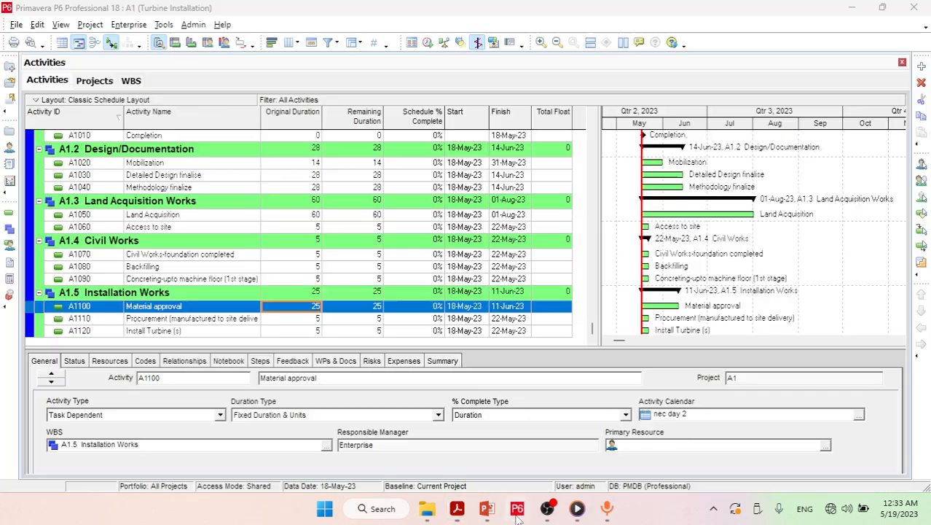
{"action": "left_click", "coordinate": [517, 510]}
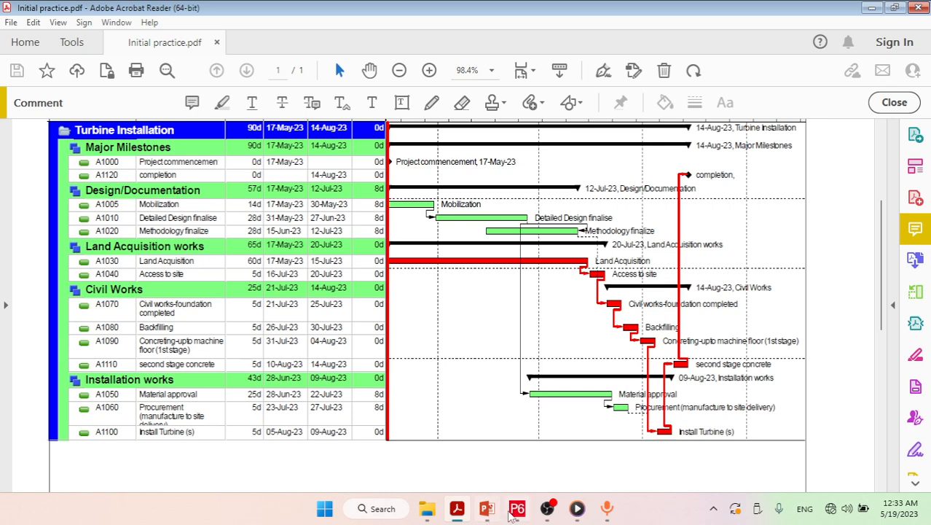
Step: In Primavera P6, add a new activity named "second stage concrete" under the A1.4 Civil Works WBS
{"action": "left_click", "coordinate": [517, 510]}
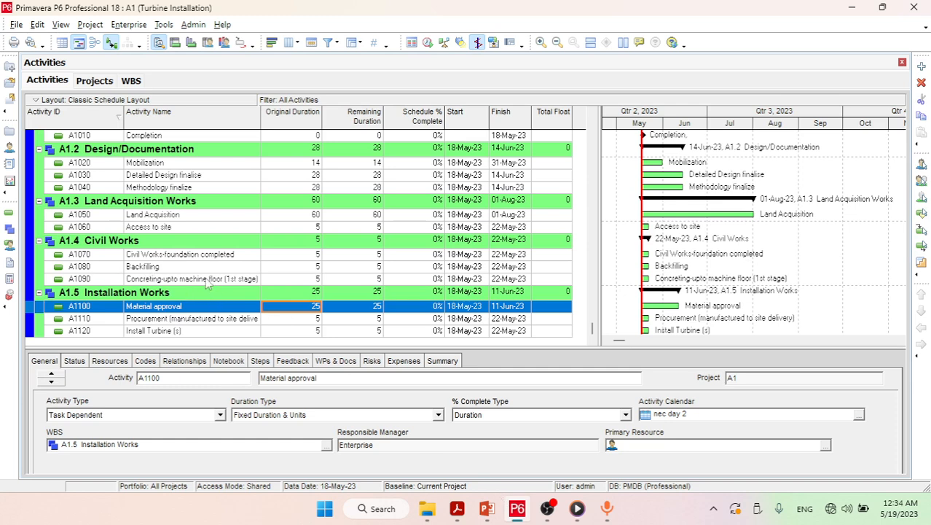
{"action": "left_click", "coordinate": [118, 242]}
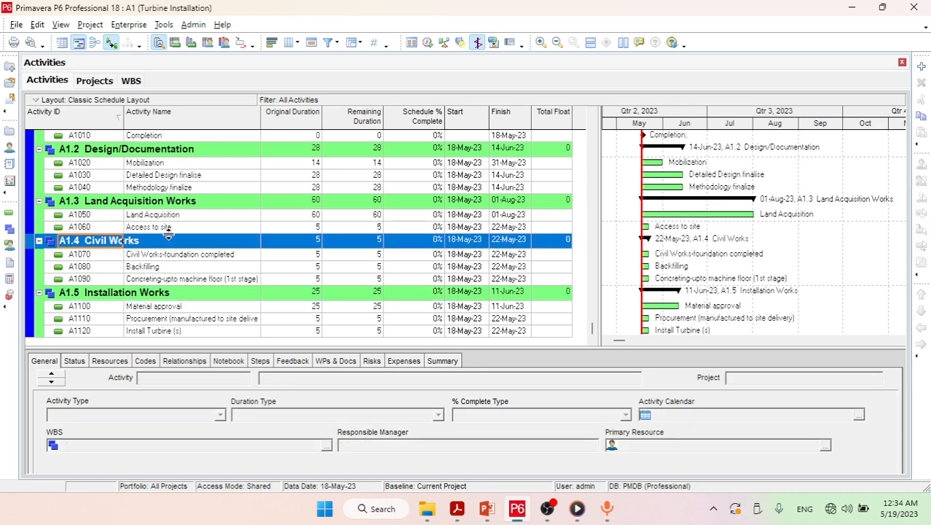
{"action": "left_click", "coordinate": [922, 67]}
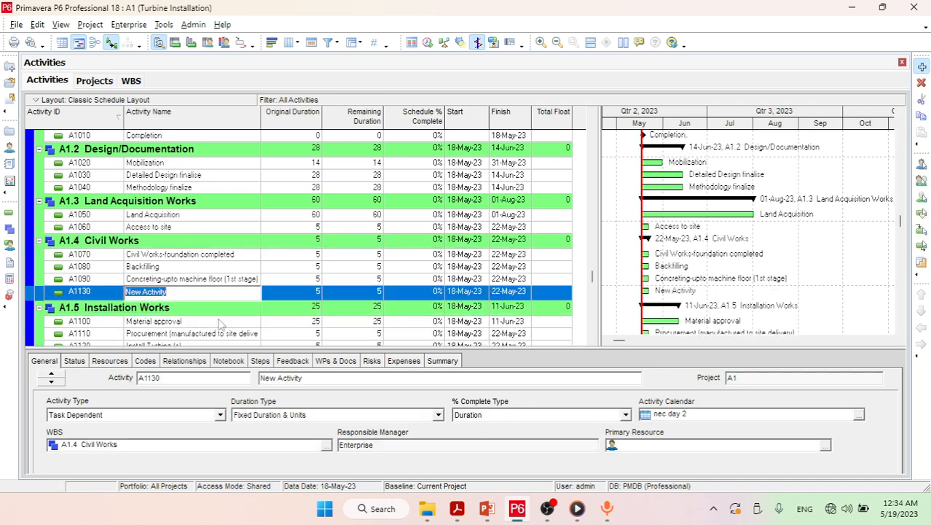
{"action": "left_click", "coordinate": [369, 327]}
{"action": "key", "text": "BackSpace"}
{"action": "key", "text": "BackSpace"}
{"action": "key", "text": "BackSpace"}
{"action": "key", "text": "BackSpace"}
{"action": "key", "text": "BackSpace"}
{"action": "key", "text": "BackSpace"}
{"action": "key", "text": "BackSpace"}
{"action": "key", "text": "BackSpace"}
{"action": "key", "text": "BackSpace"}
{"action": "key", "text": "BackSpace"}
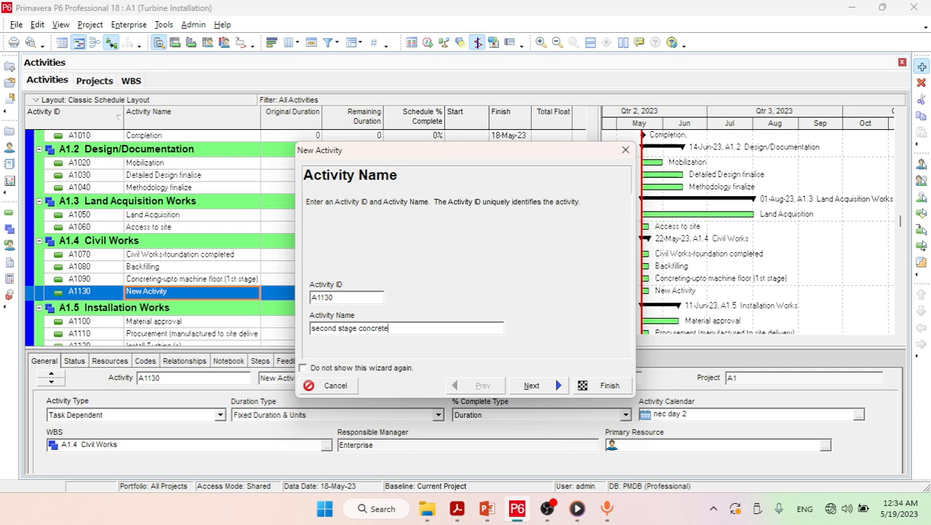
{"action": "left_click", "coordinate": [606, 384]}
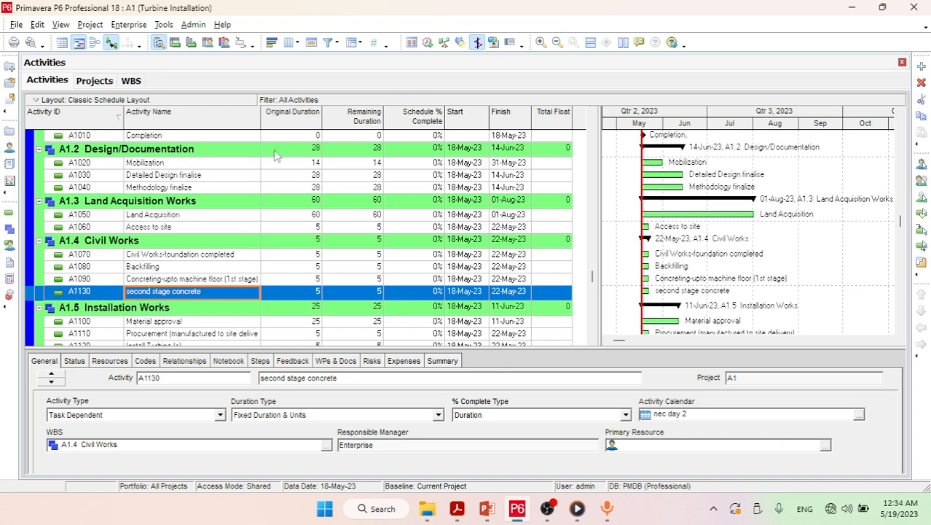
{"action": "left_click", "coordinate": [547, 508]}
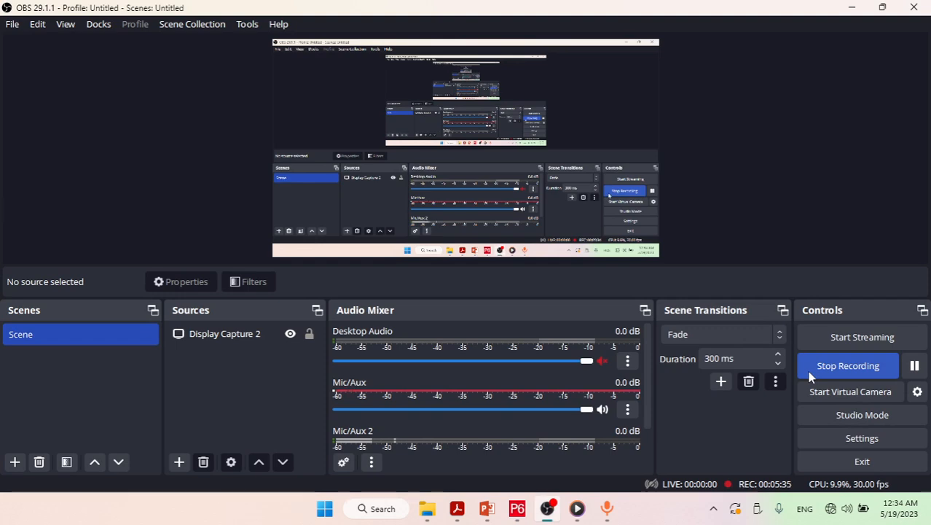